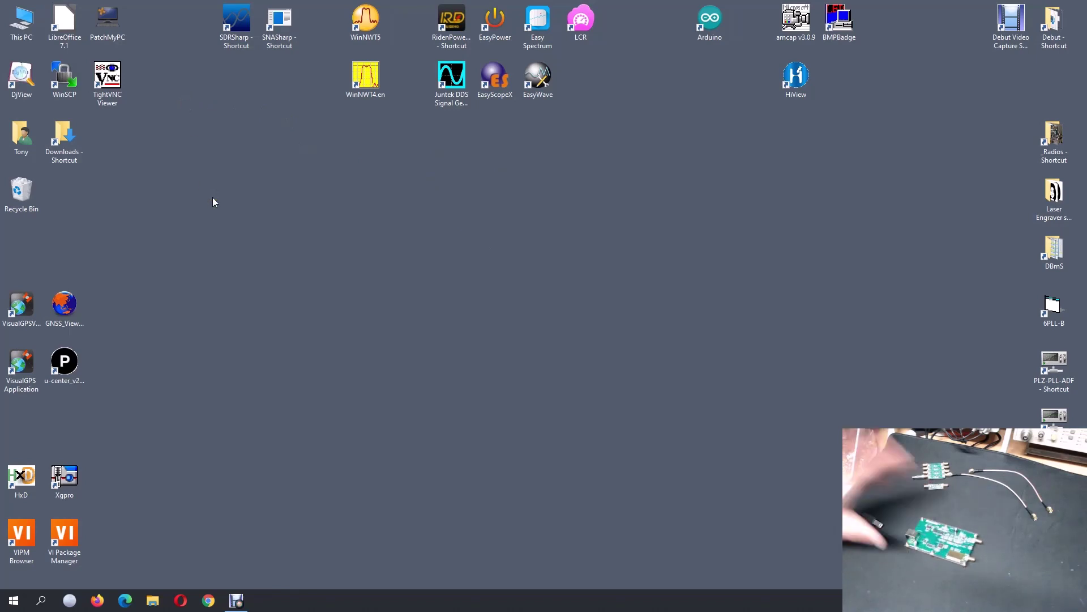
right_click(26, 38)
click(64, 72)
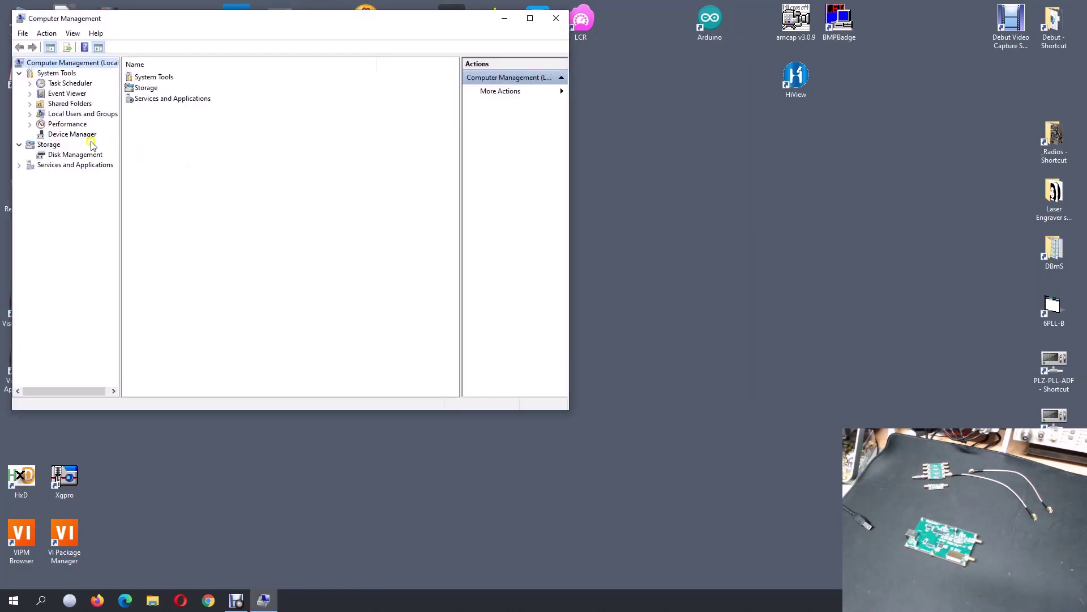
click(85, 134)
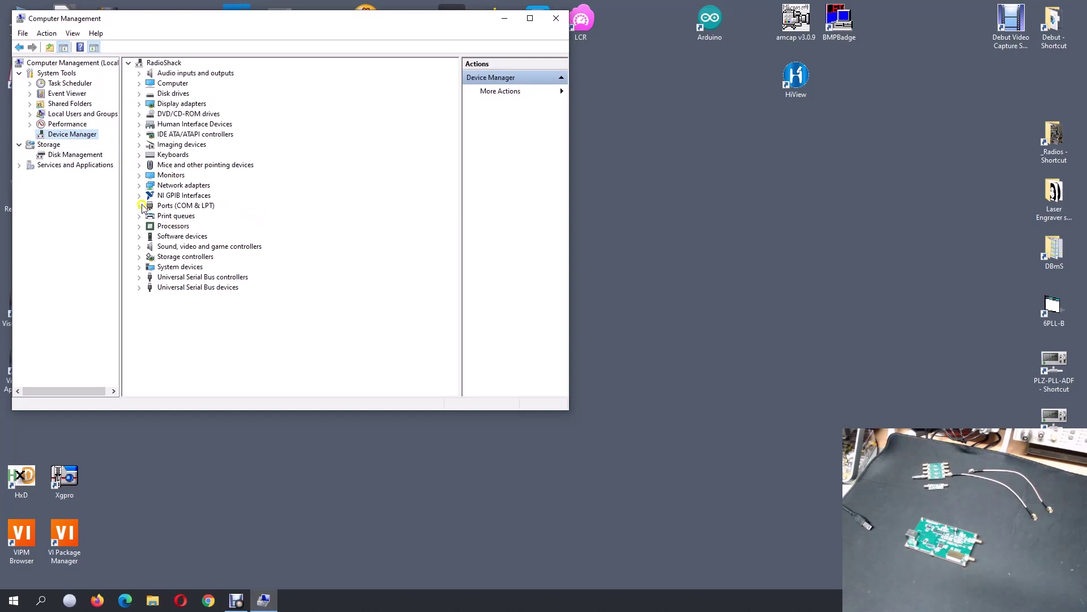
click(140, 205)
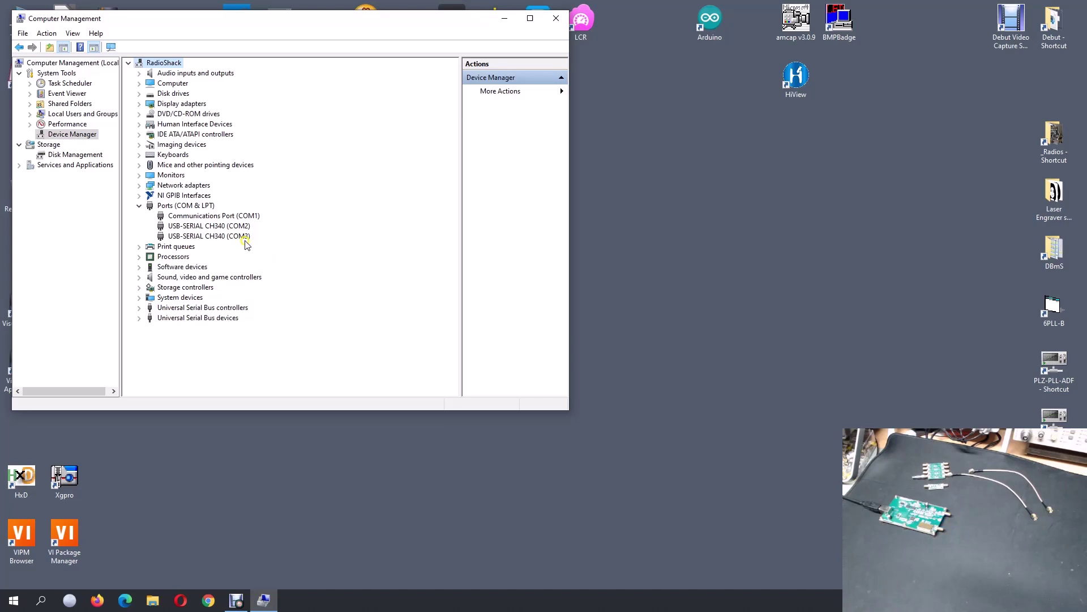
click(555, 19)
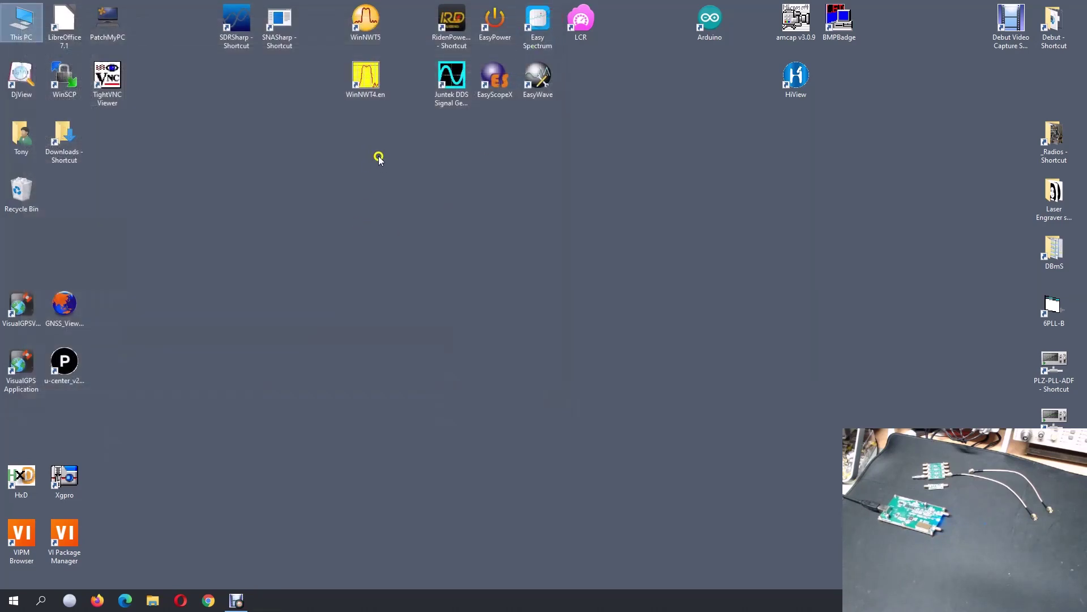
Launch WinNWT4 rather than WinNWT5 and set Start Freq to 10 MHz
double_click(362, 99)
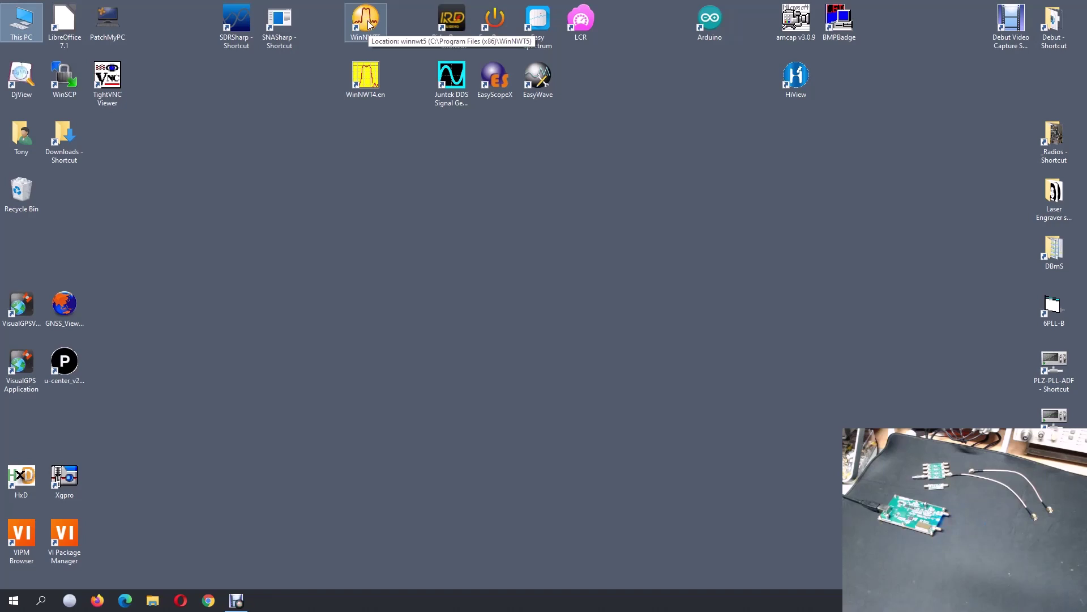
click(370, 87)
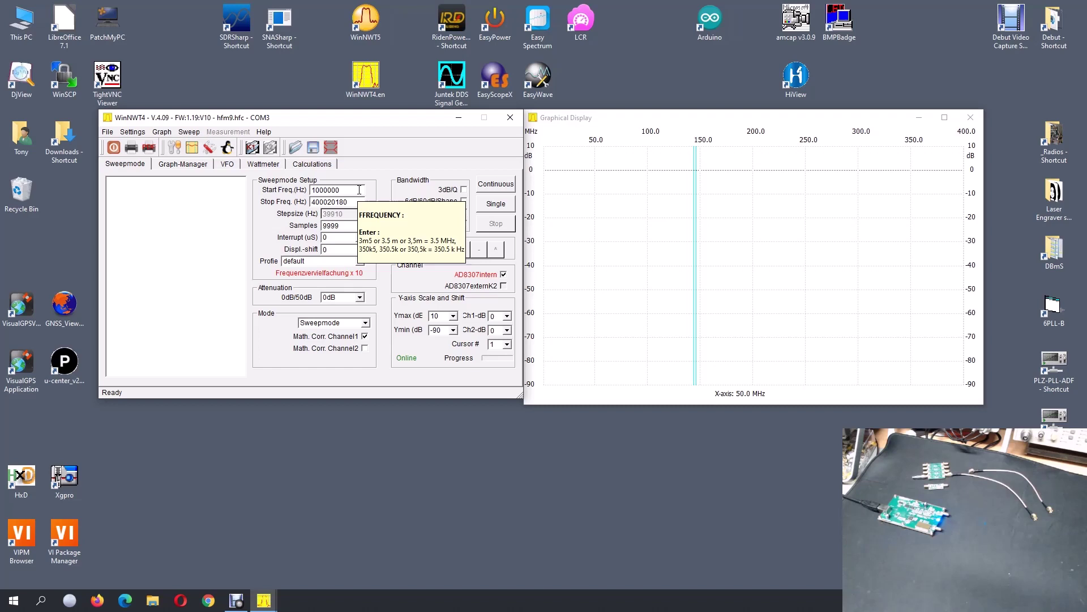
drag(359, 189, 287, 193)
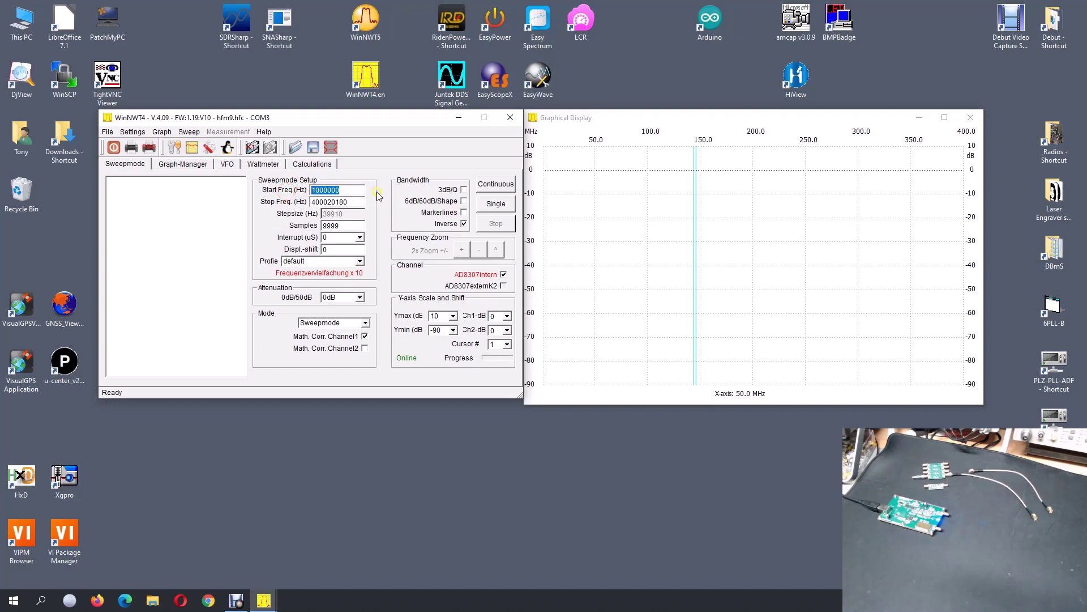
text(10m)
Set Stop Freq to 400 MHz and run a single sweep, giving a flat trace near -76 dB
drag(352, 202, 289, 198)
text(400)
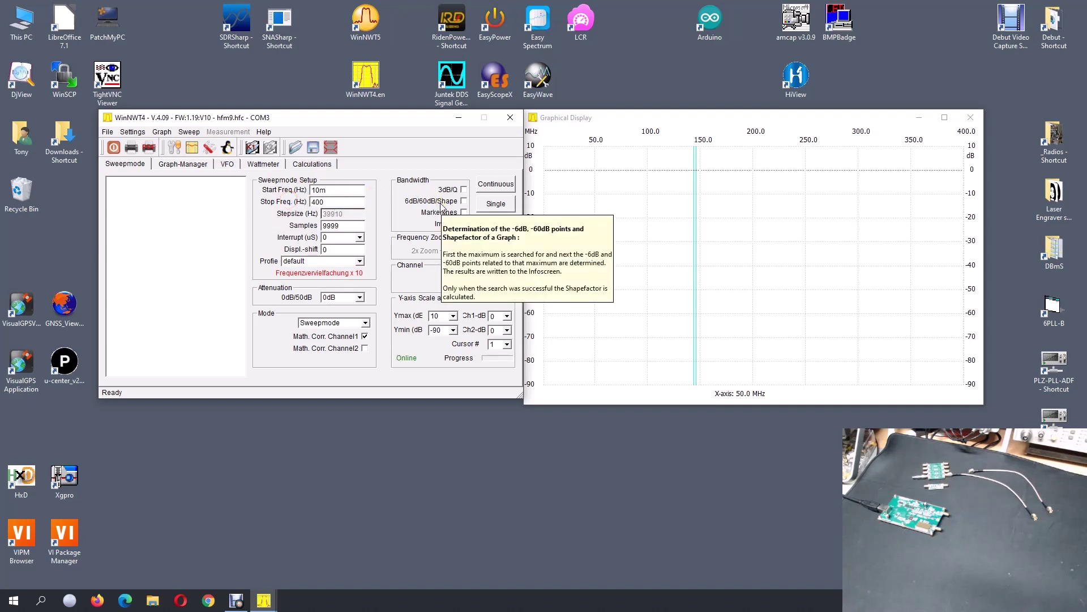
click(498, 205)
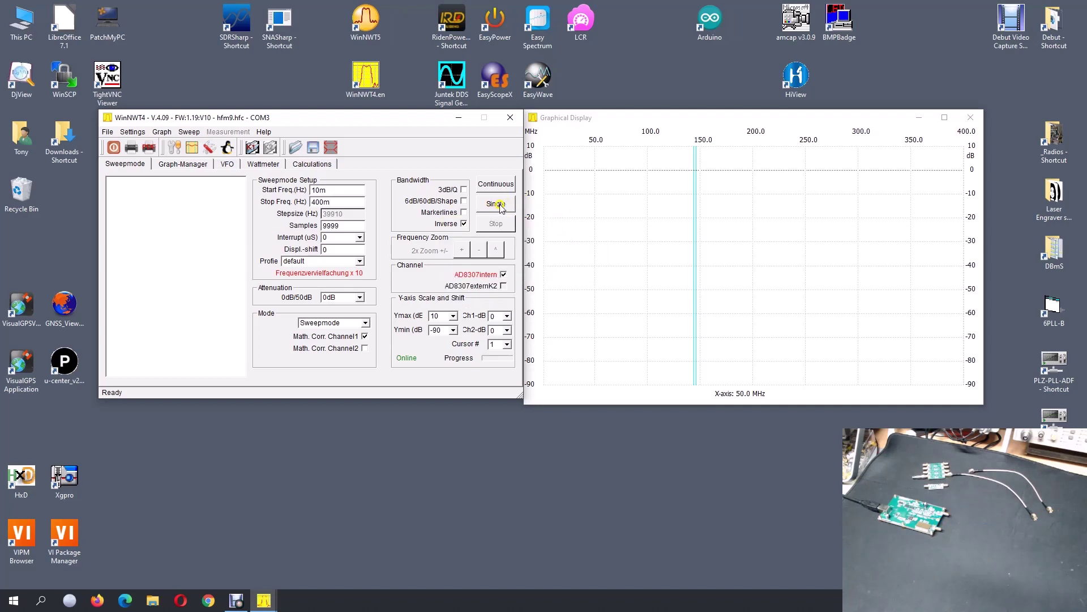
click(501, 207)
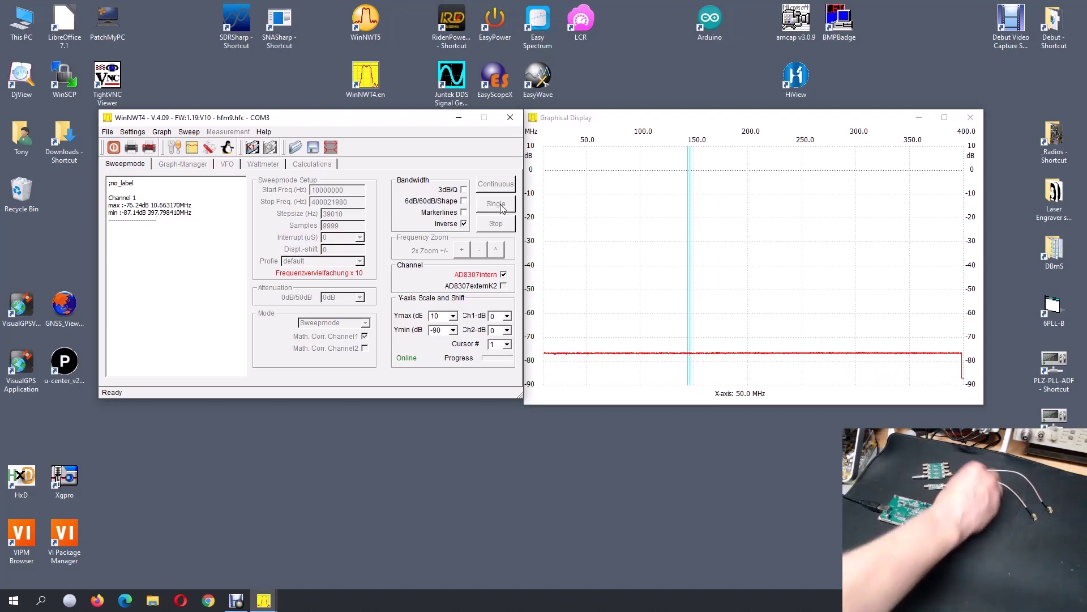
Run a fresh single 10–400 MHz sweep with the cable connected, bringing the trace near 0 dB
click(503, 210)
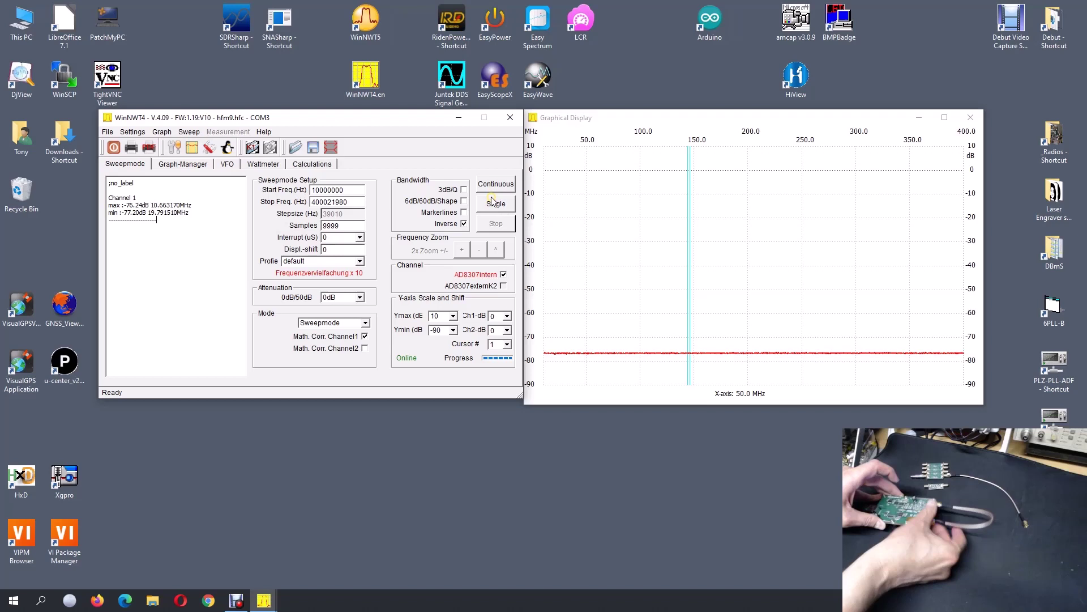
click(497, 222)
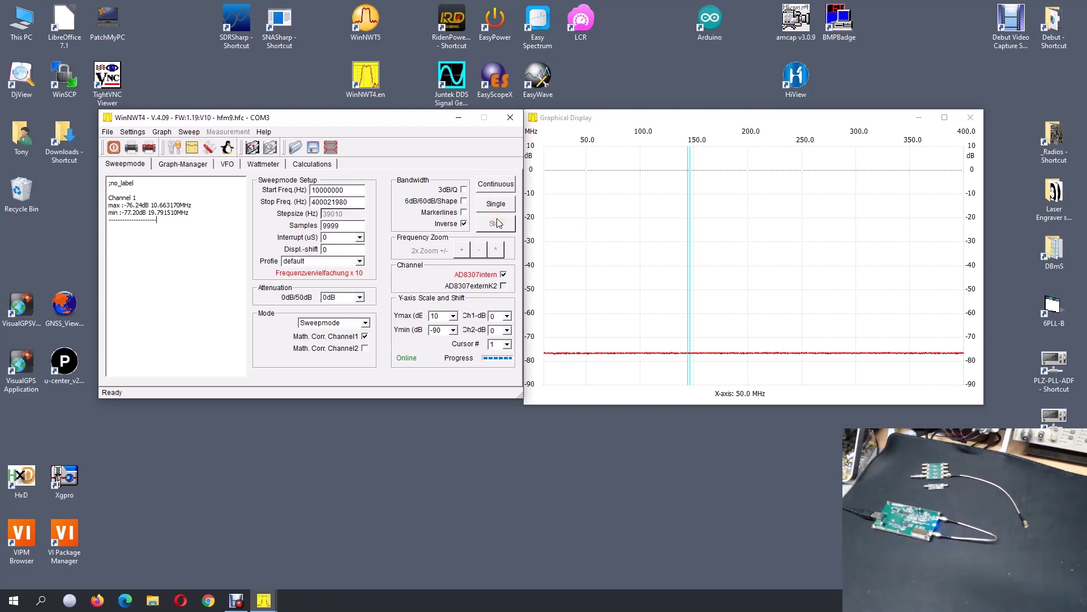
click(495, 207)
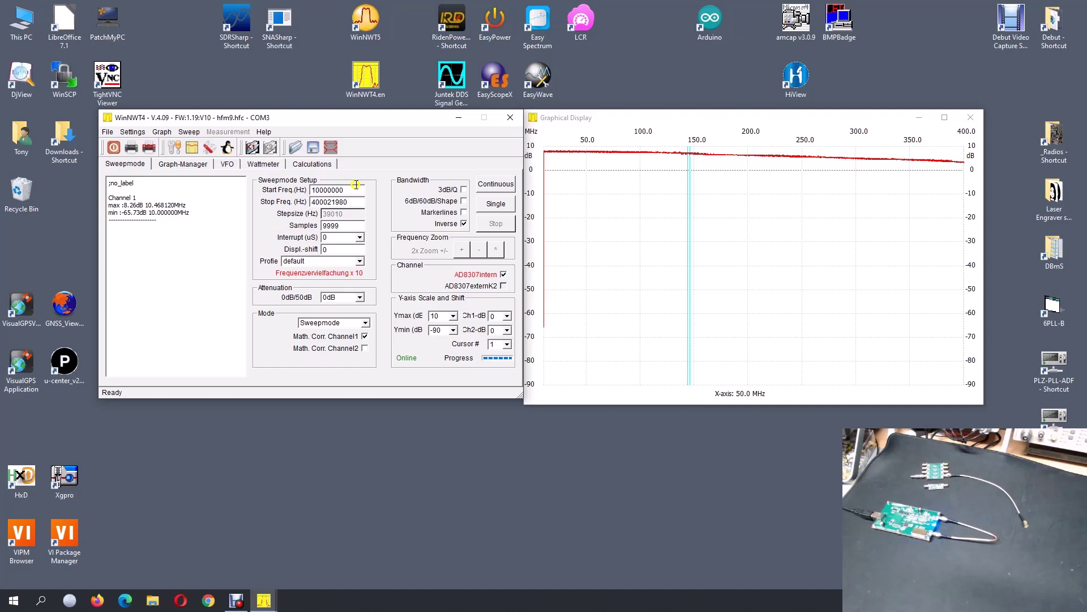
Sweep from 1000 Hz to 1 MHz to check the low end
drag(352, 189, 269, 190)
mouse_move(400, 196)
text(10)
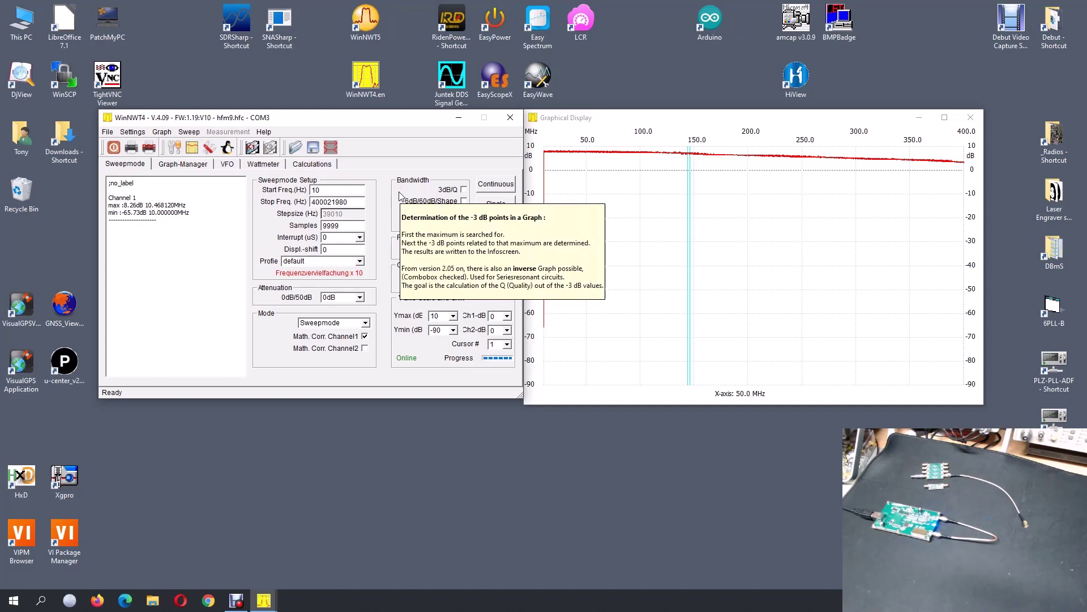
key(Return)
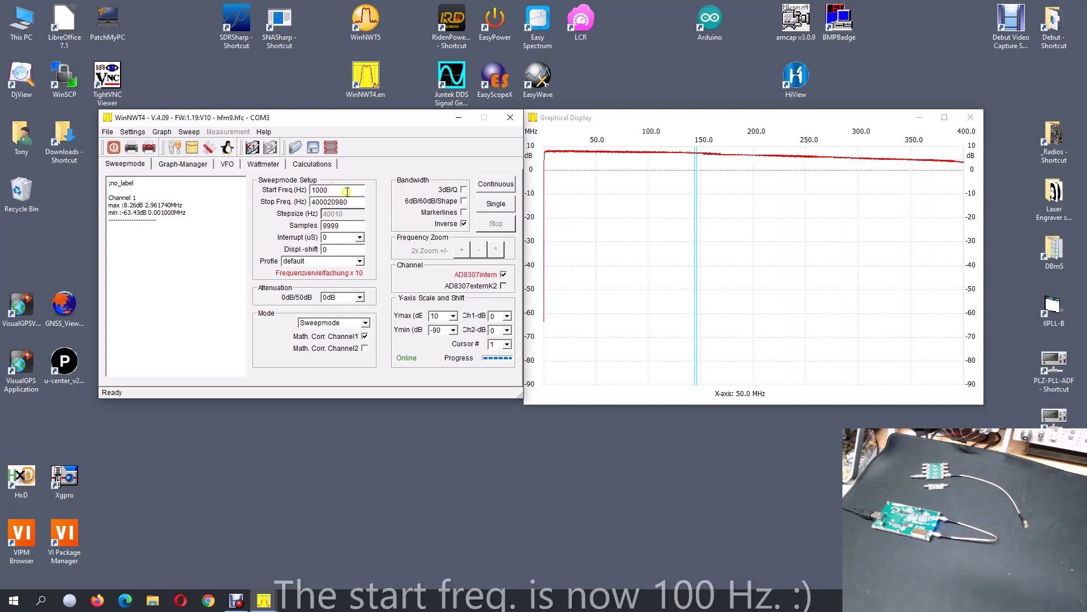
drag(354, 202, 290, 200)
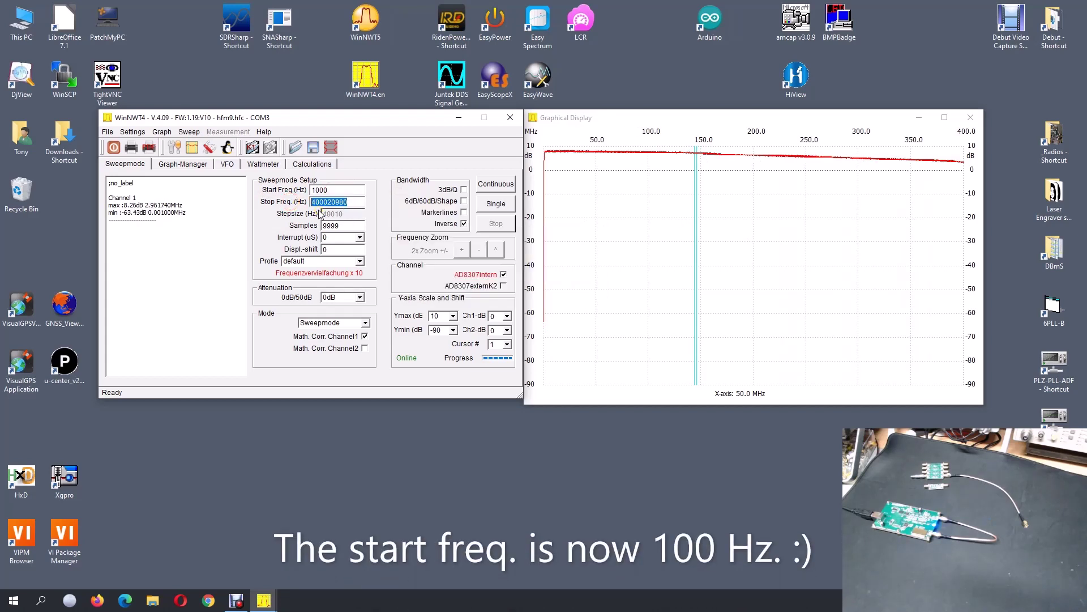
text(1m)
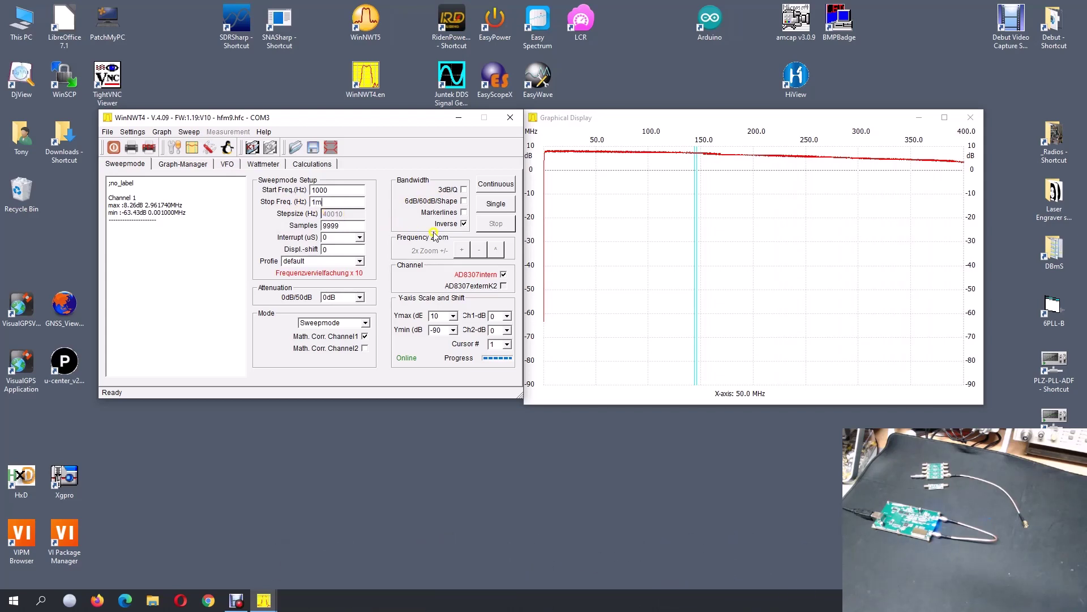
click(495, 205)
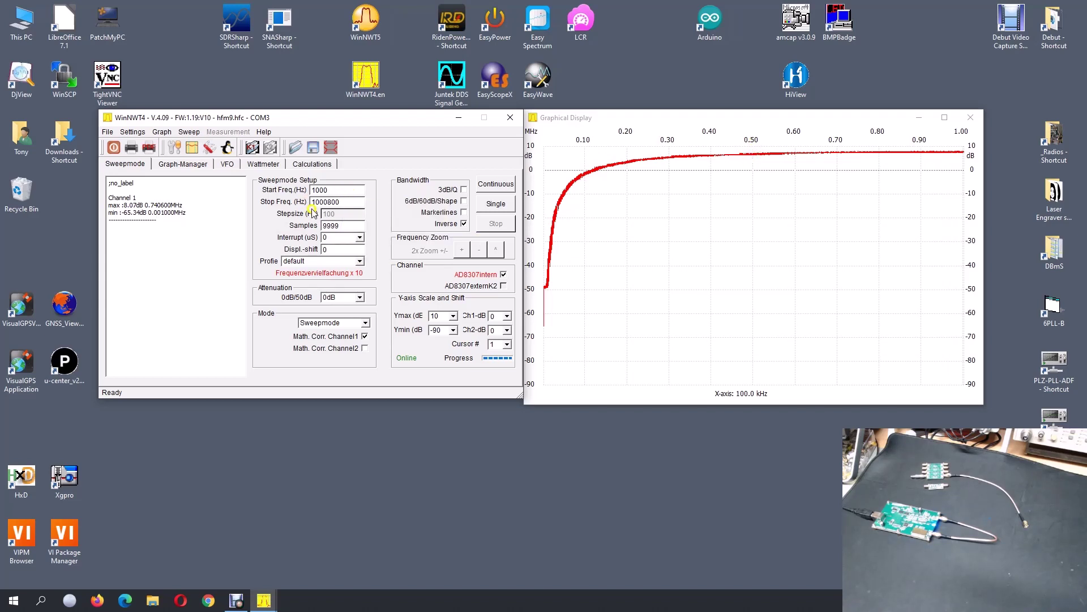
Sweep from 100 kHz to 1 MHz, then extend Stop Freq to 400 MHz and sweep again
double_click(339, 191)
click(484, 205)
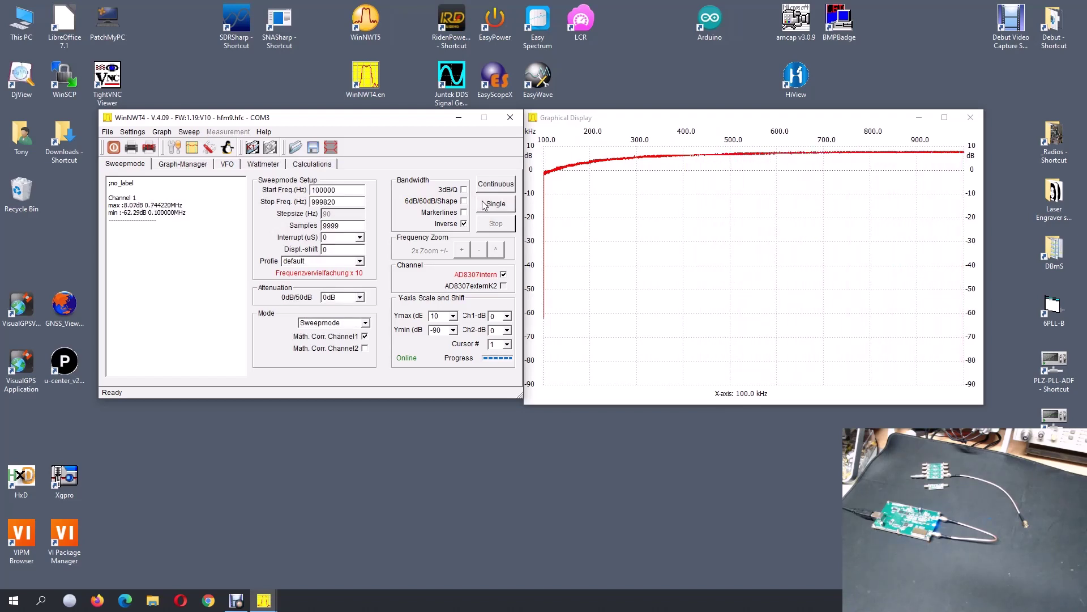
drag(338, 201, 300, 201)
text(400020000)
click(495, 205)
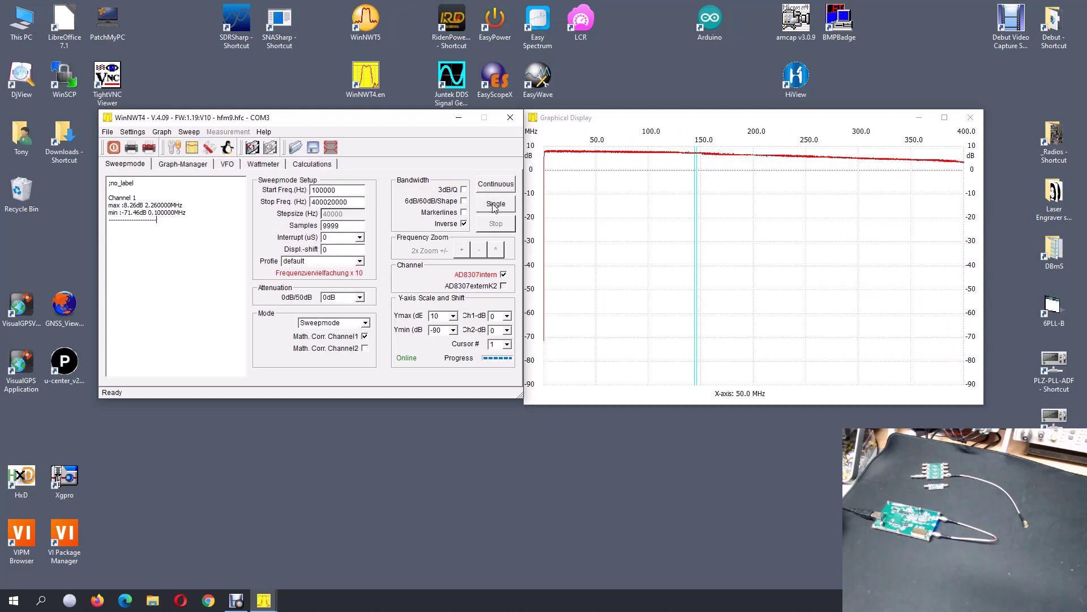
Run the Channel 1 logarithmic calibration, confirming the -40 dB attenuator step and second dB line
click(482, 203)
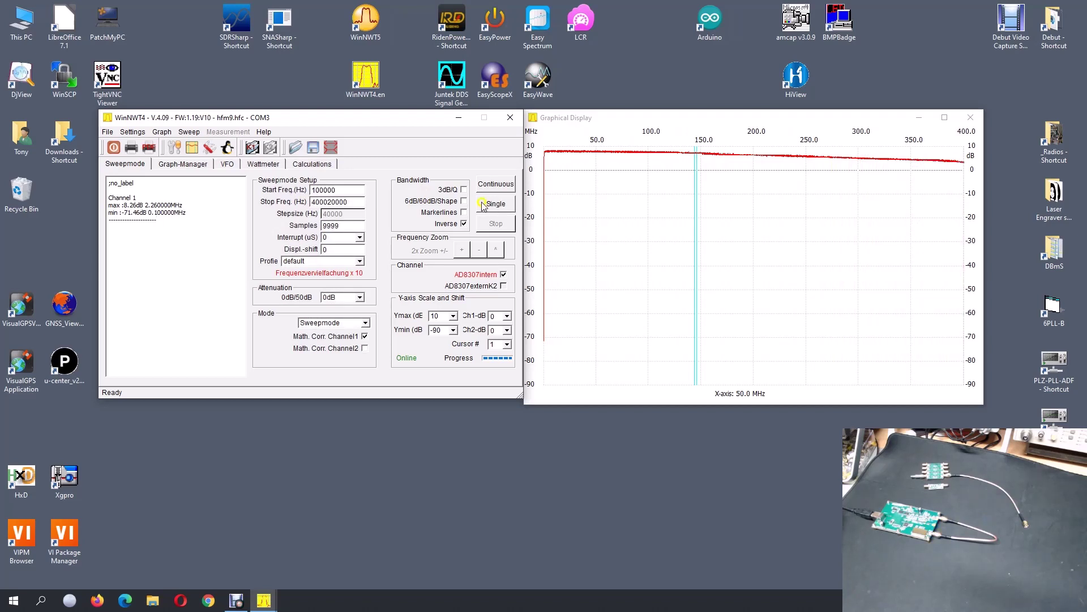
click(189, 132)
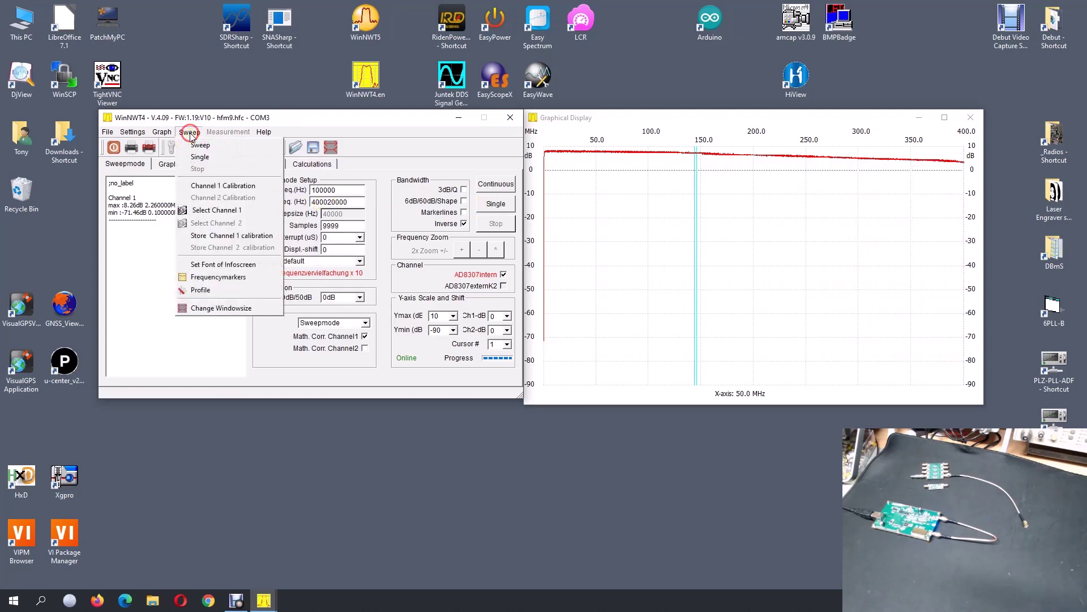
click(235, 188)
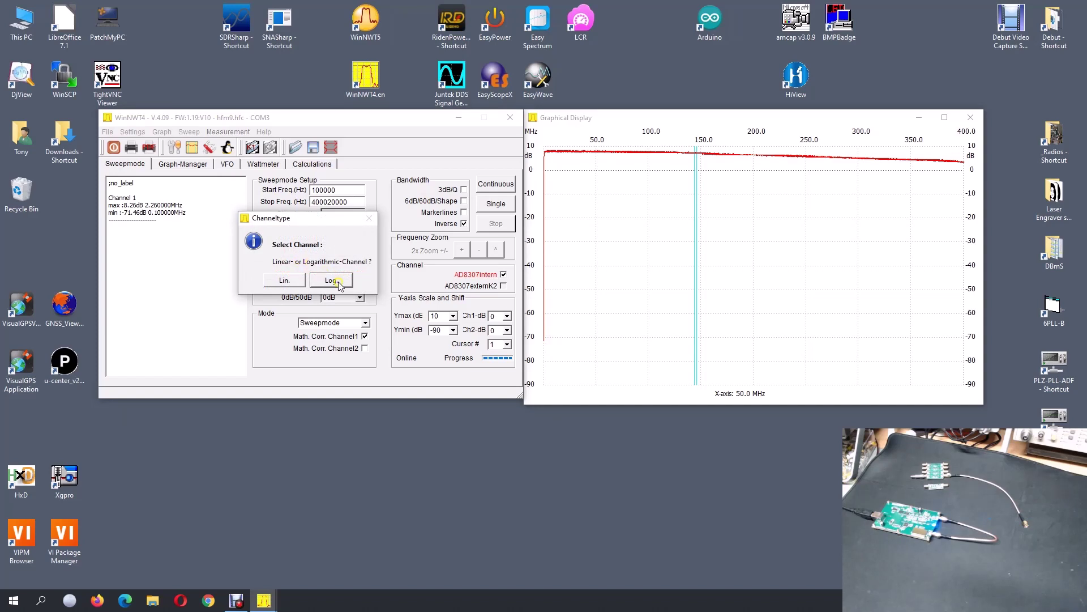
click(332, 280)
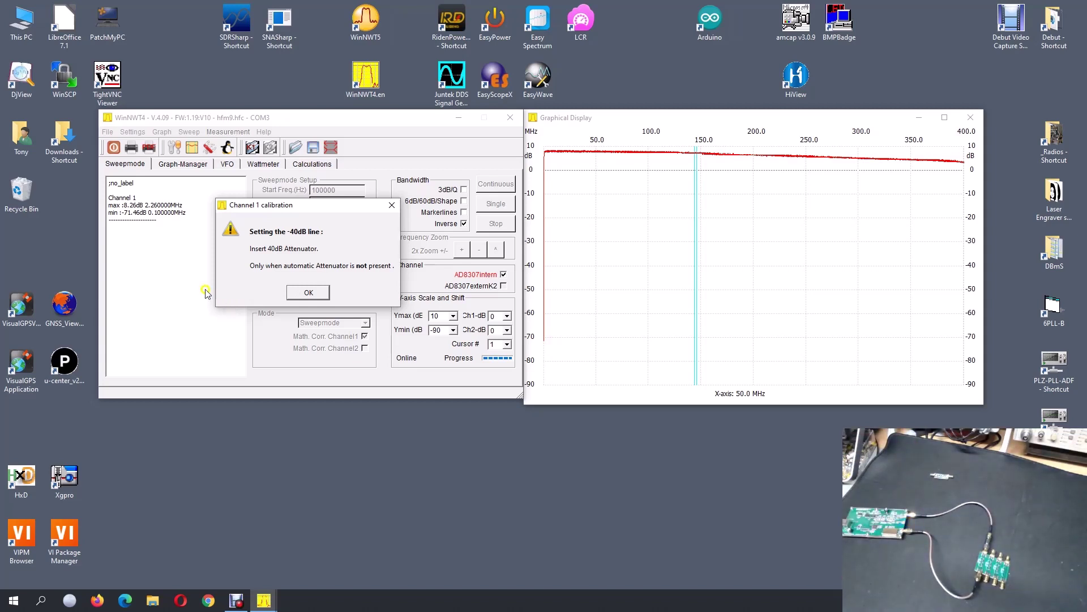
click(306, 292)
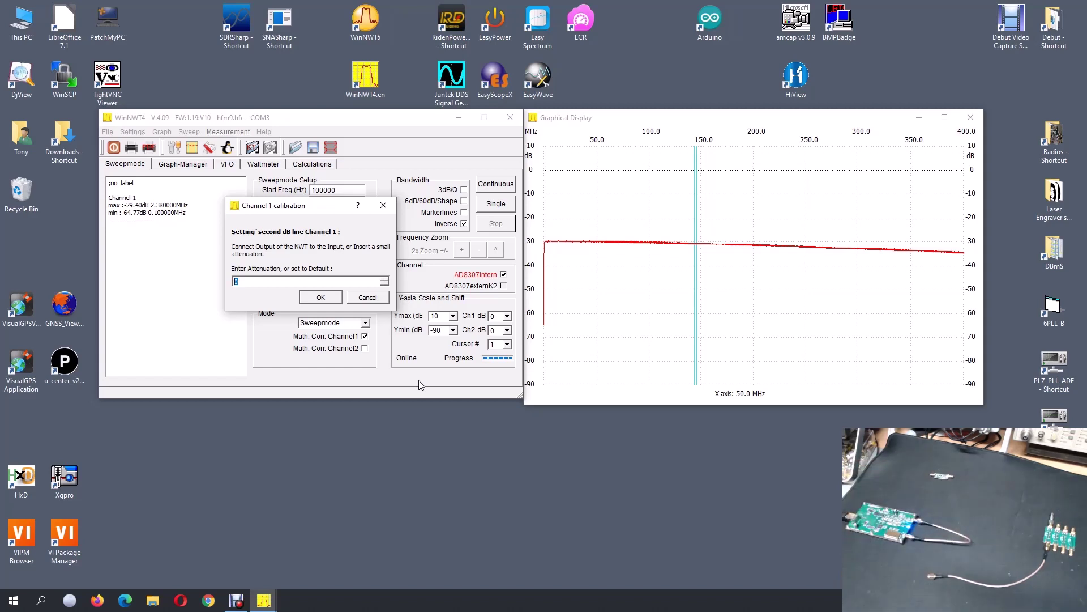
click(321, 297)
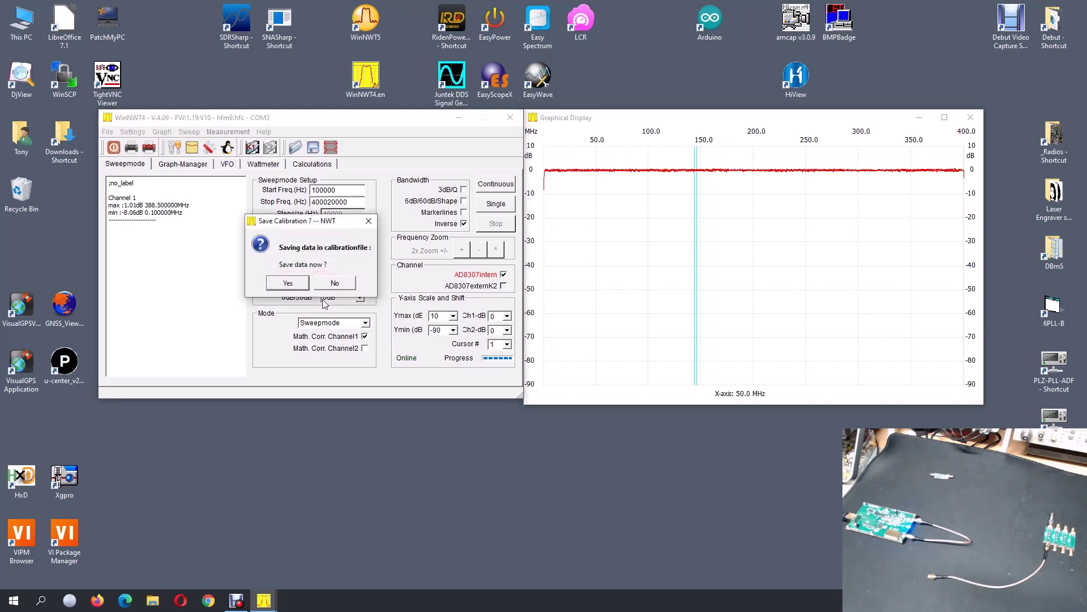
Save the calibration in hfm9, naming both channel and file AD9834_Sweeper_10k-40m
click(295, 282)
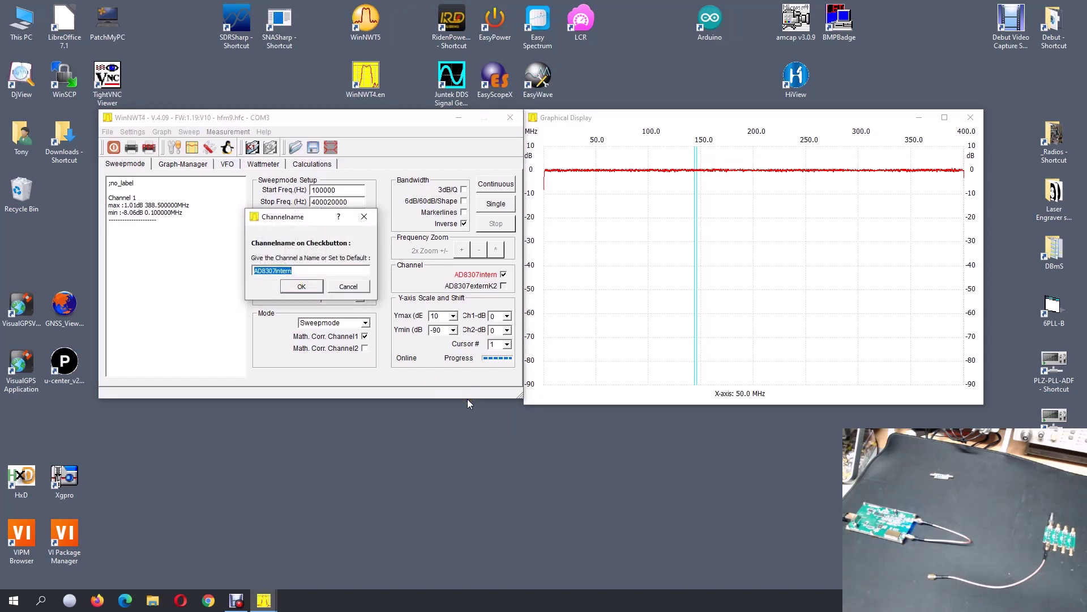
text(A)
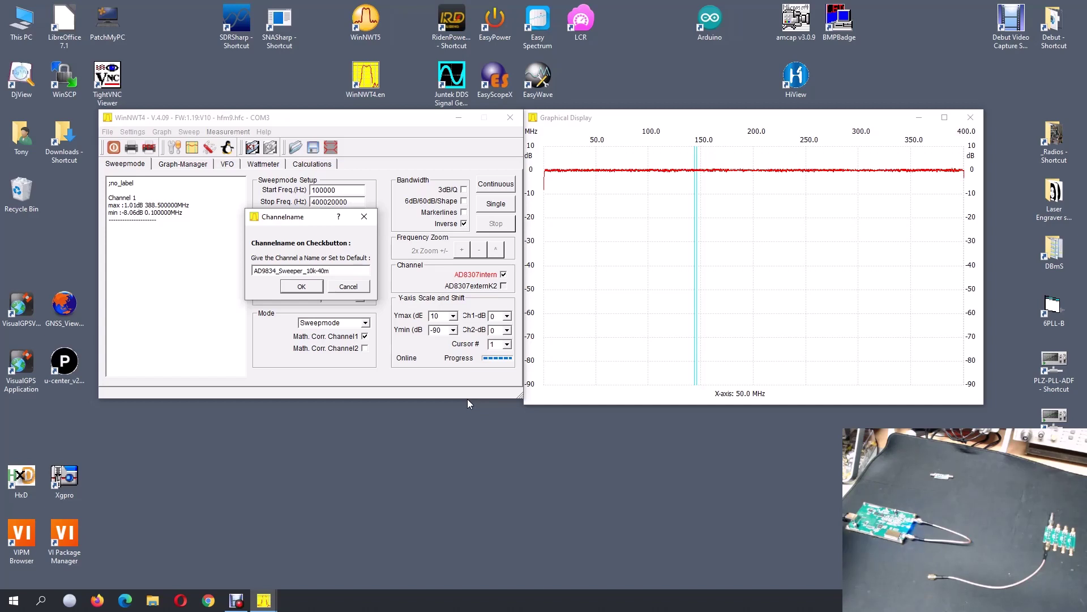
click(427, 386)
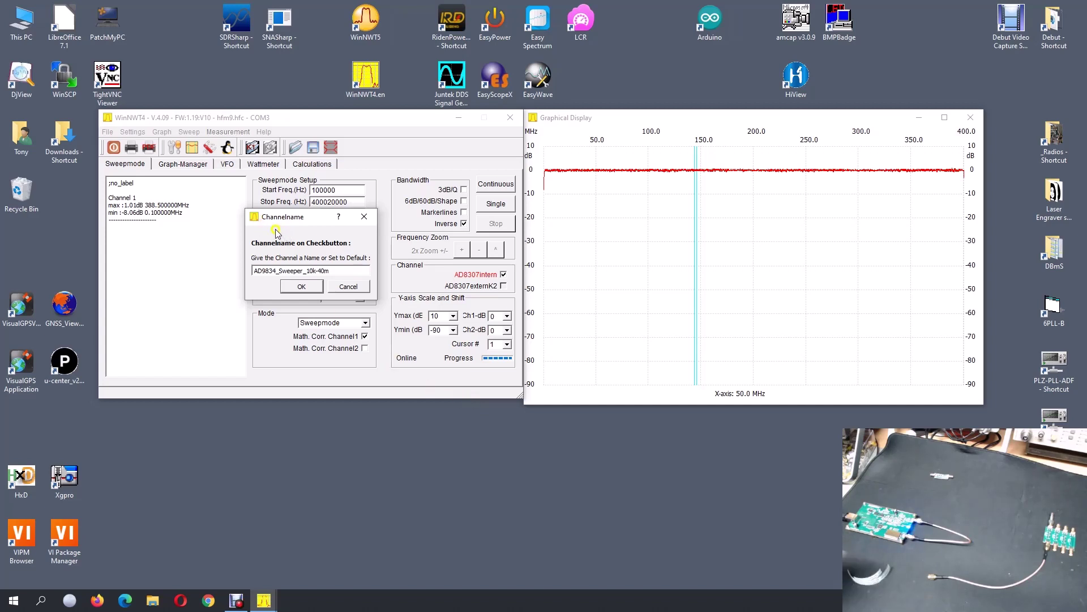
click(352, 271)
drag(352, 272, 233, 272)
key(ctrl+c)
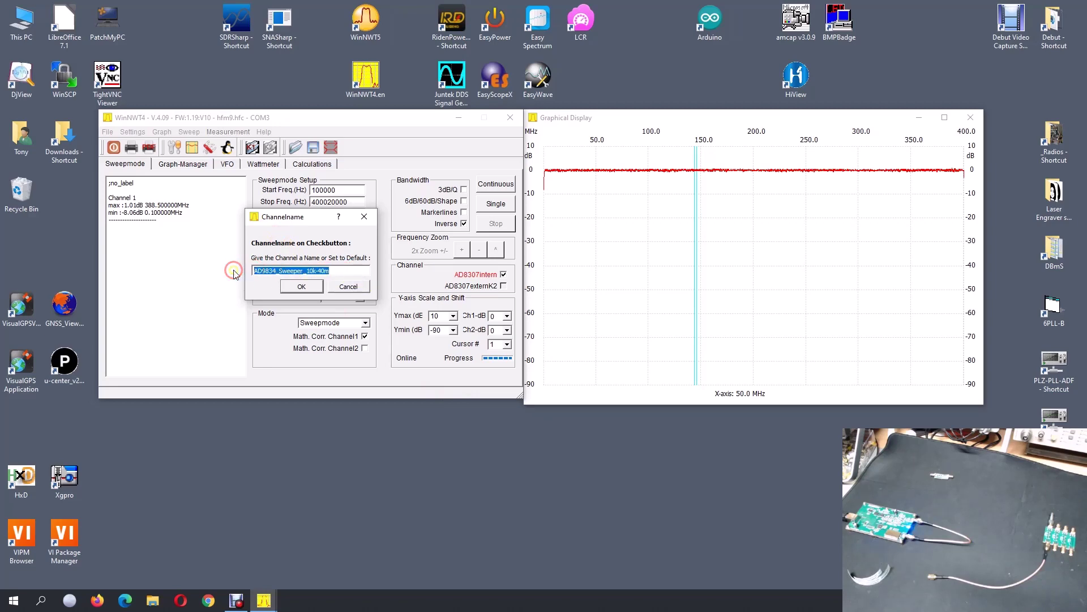
click(296, 286)
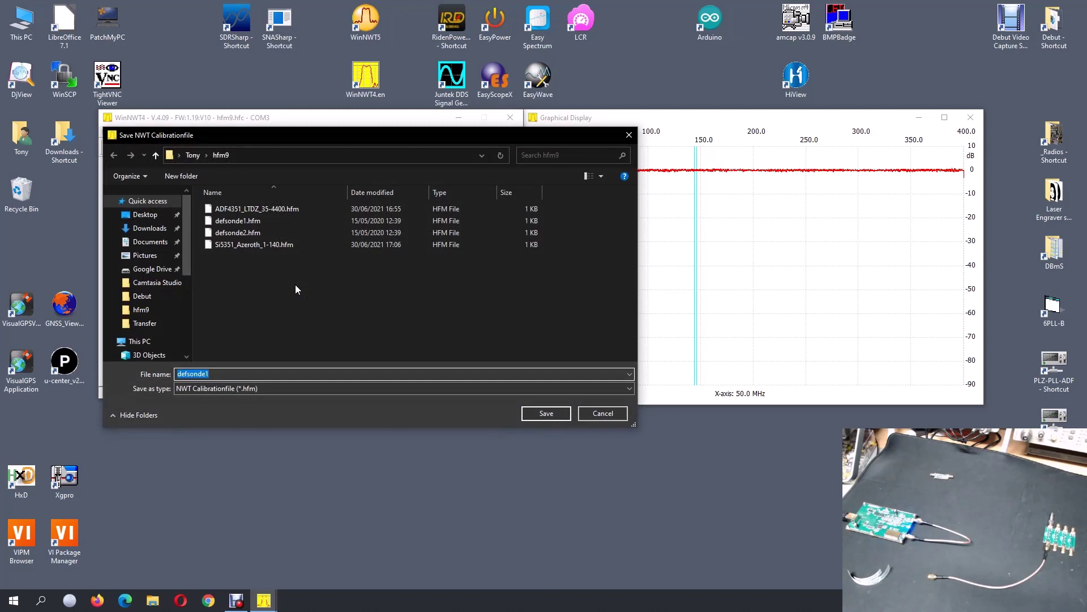
key(ctrl+v)
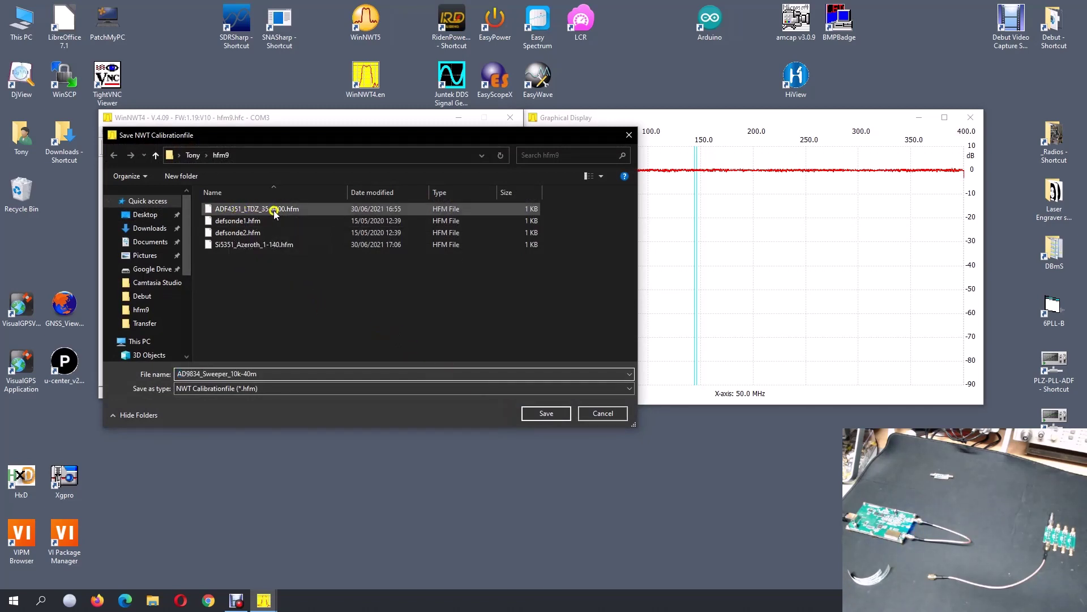
click(275, 245)
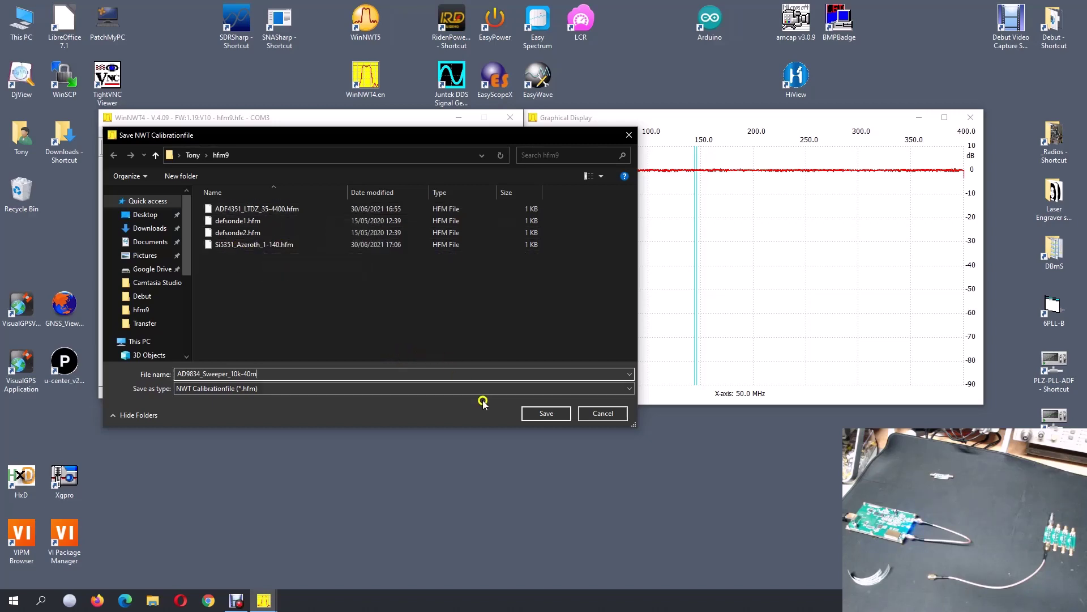
click(545, 415)
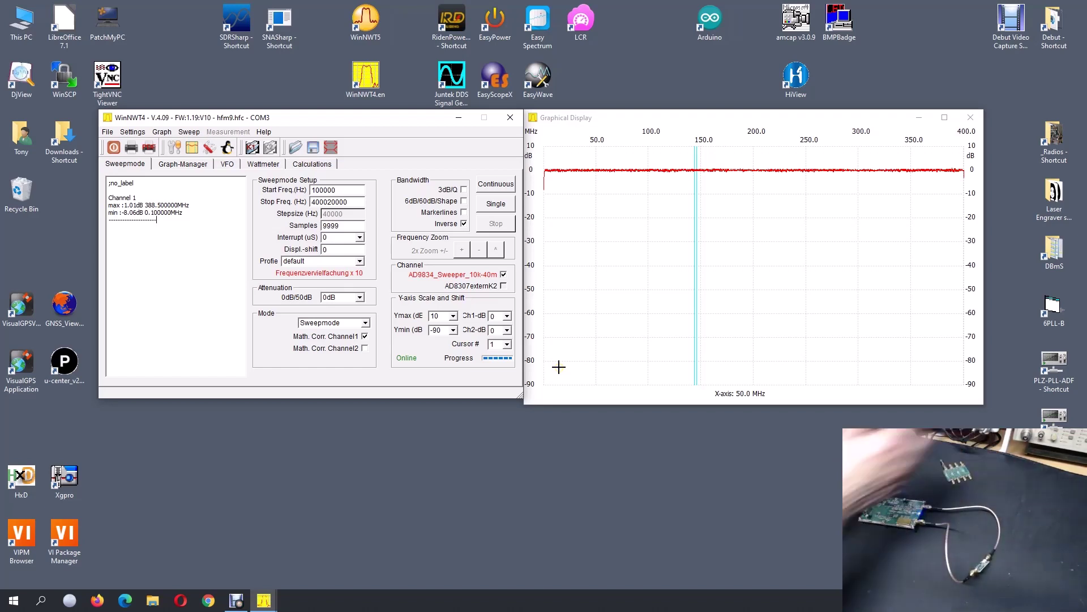
Sweep the filter, resweep with Stop Freq lowered to 25 MHz, then close WinNWT4
click(494, 208)
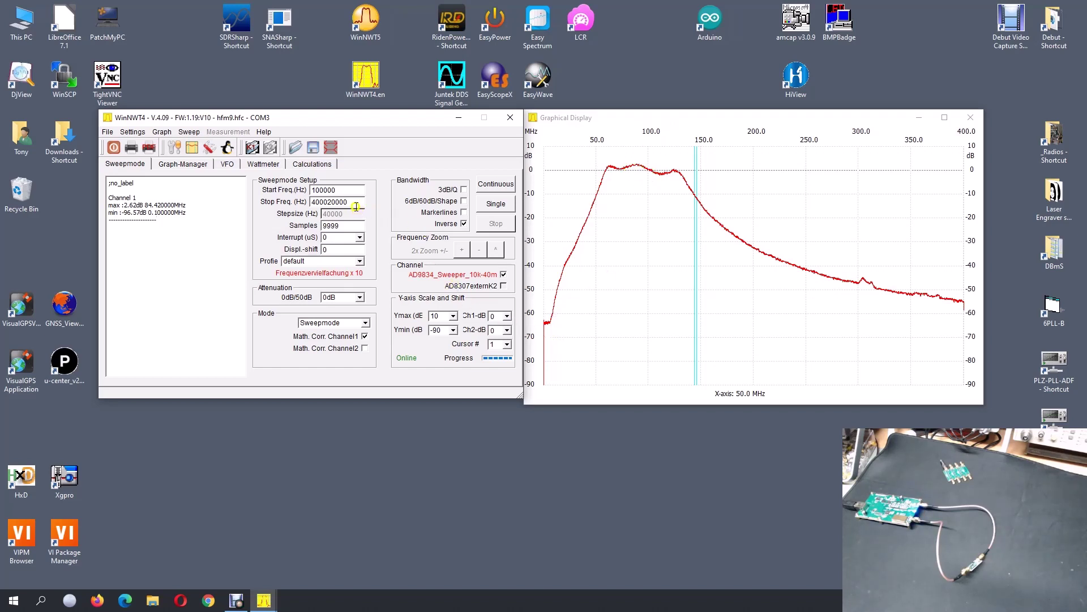
drag(356, 203, 310, 202)
text(250m)
click(494, 205)
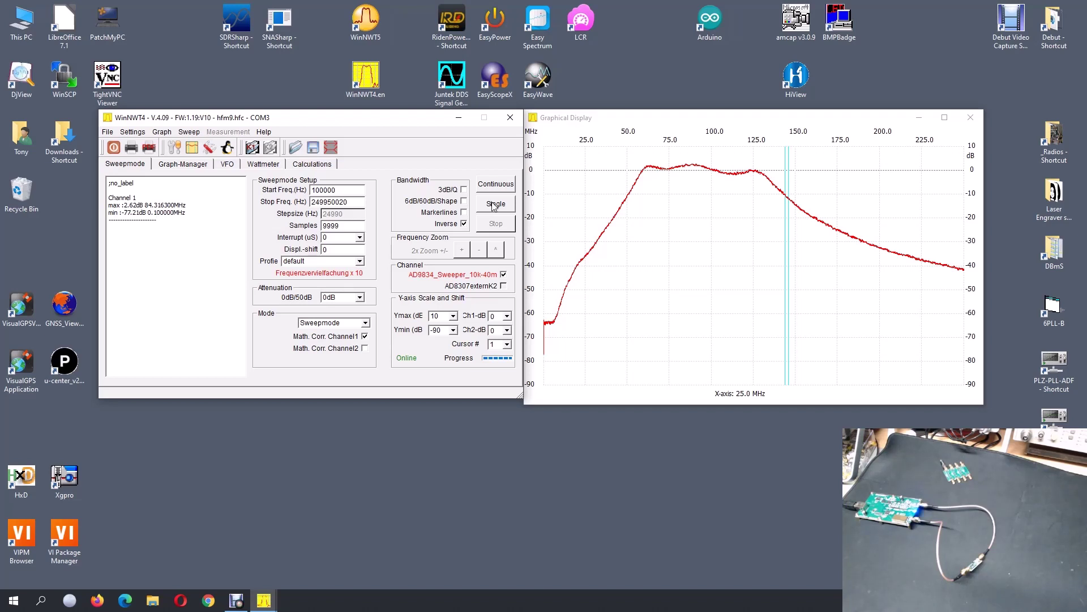
key(alt+F4)
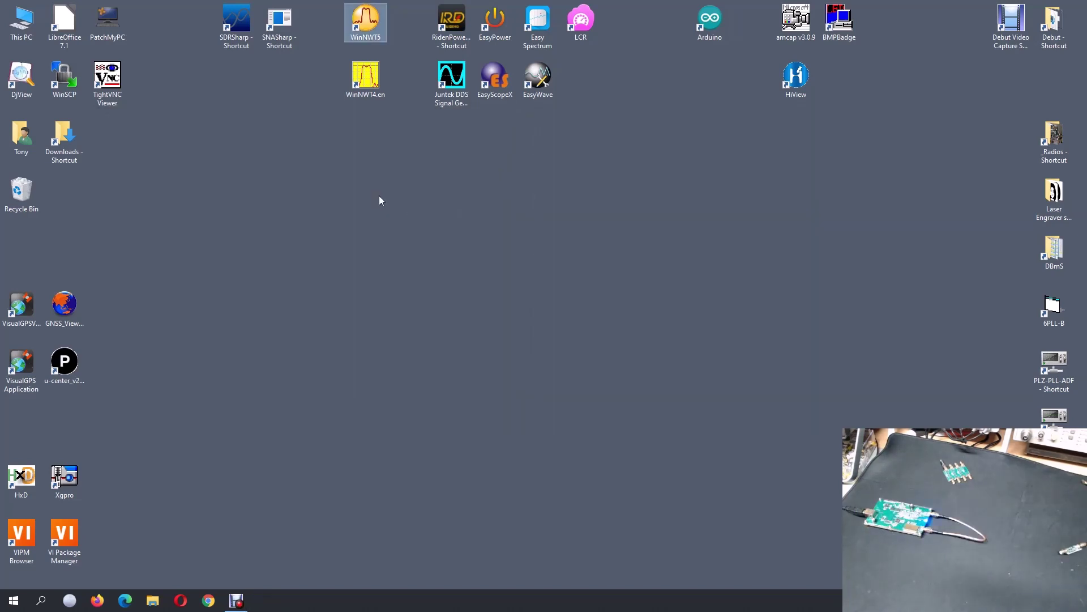
In WinNWT5, sweep the filter, resweep to 400 MHz with a measurement cursor, then close it
double_click(365, 21)
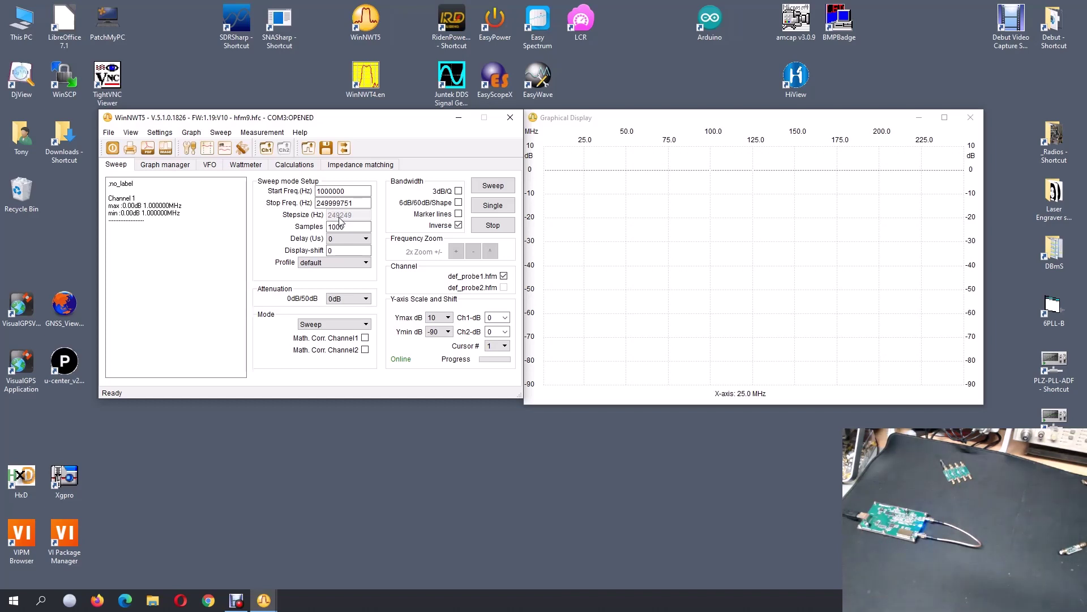
click(490, 208)
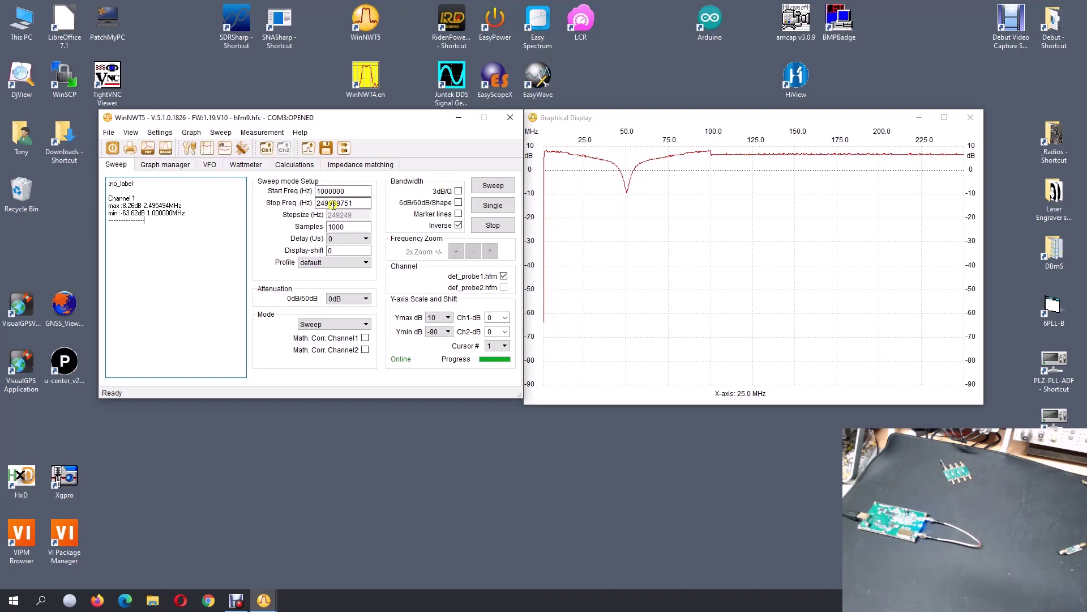
drag(365, 203, 305, 202)
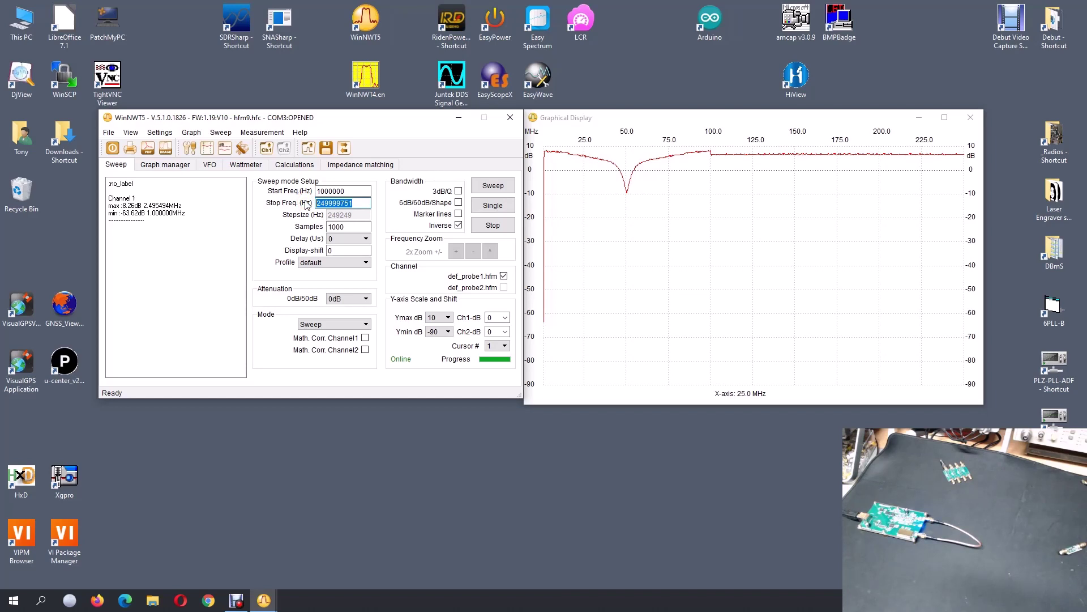
text(400m)
click(490, 206)
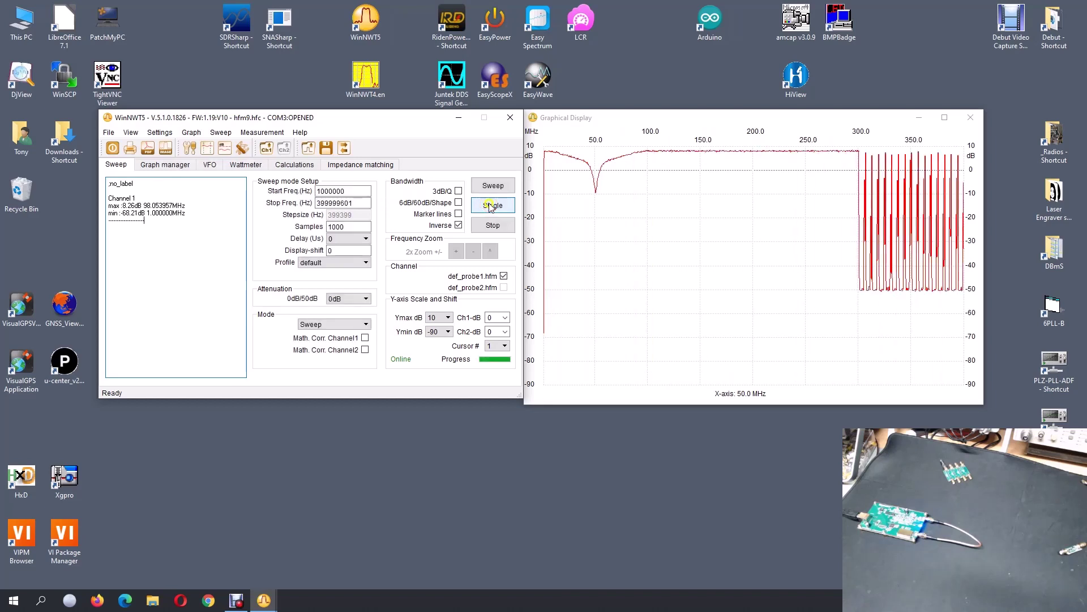
click(852, 142)
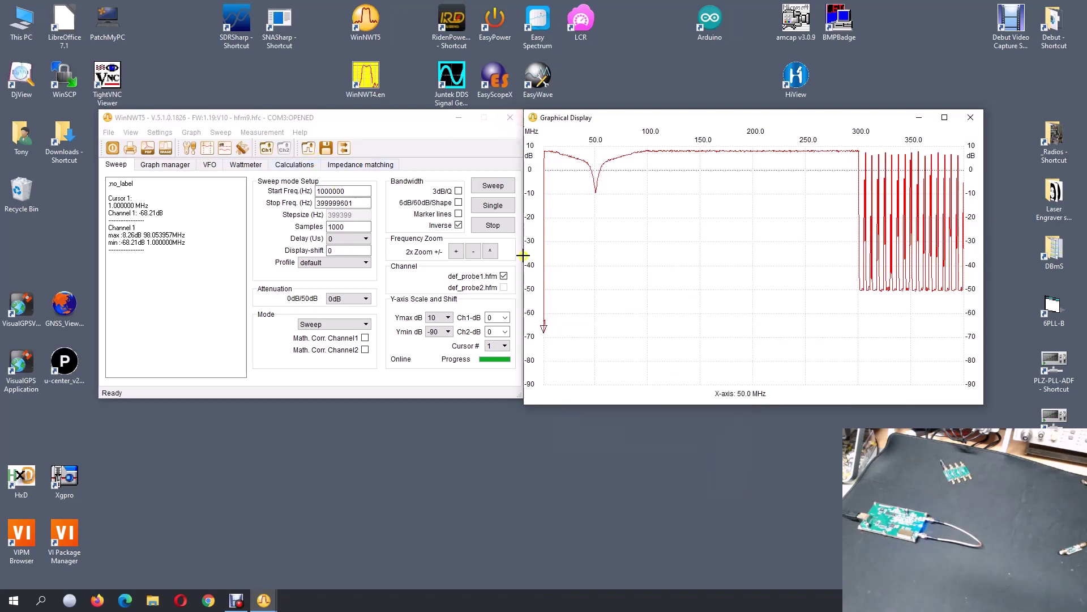
click(510, 120)
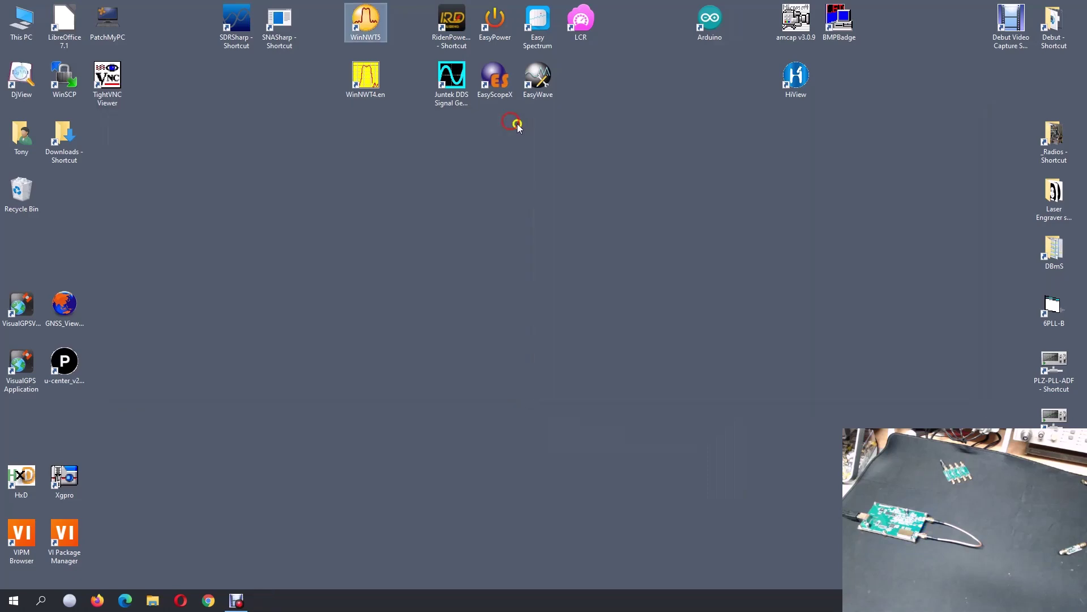
Reopen WinNWT4, sweep, then reset Stop Freq to 400 MHz and sweep again
click(371, 76)
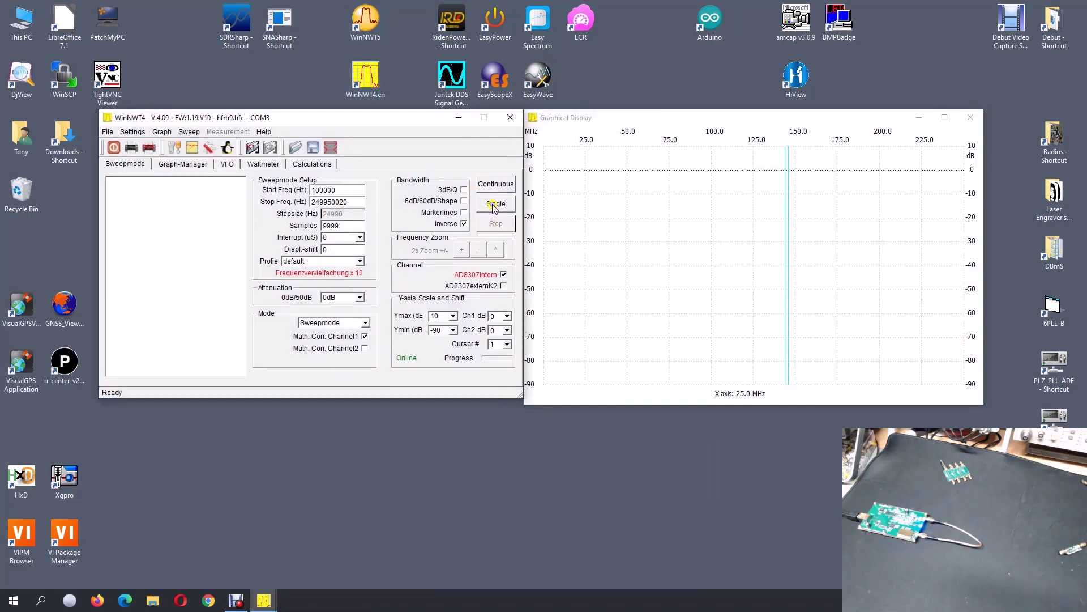
click(495, 208)
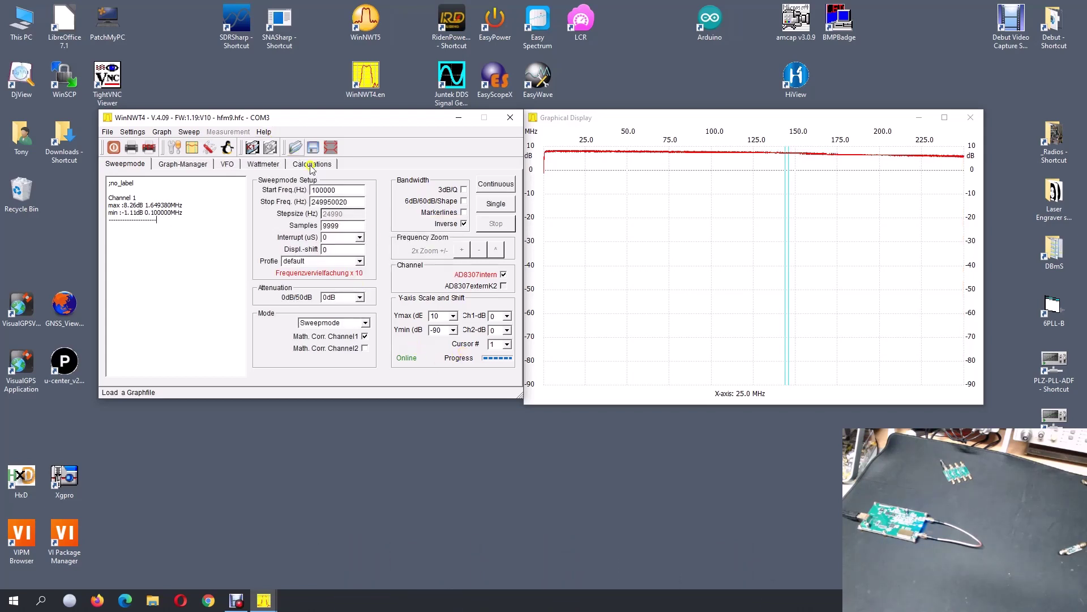
drag(351, 201, 261, 194)
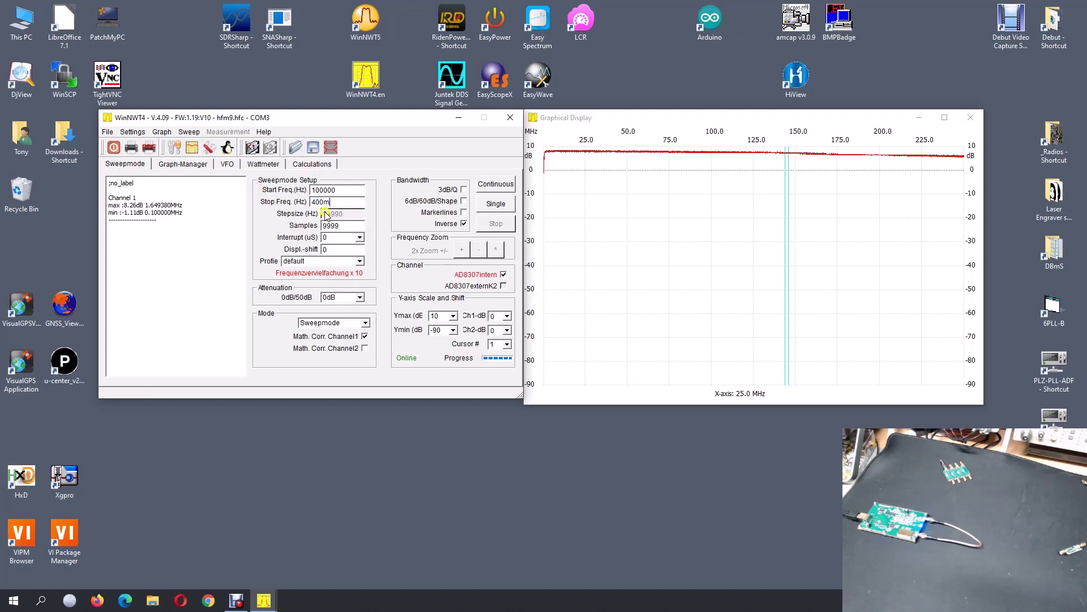
click(493, 205)
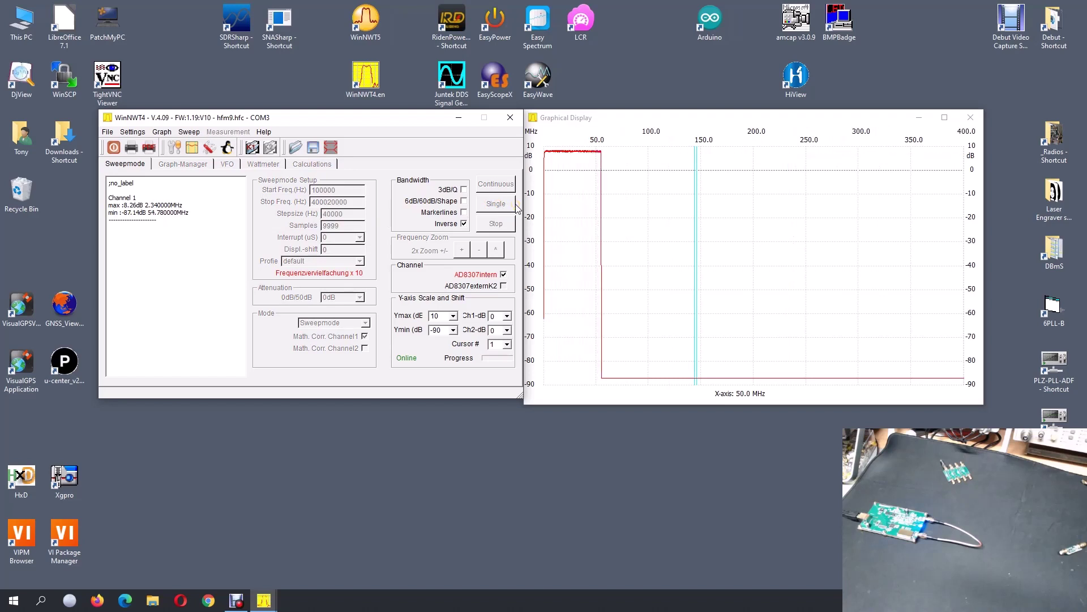